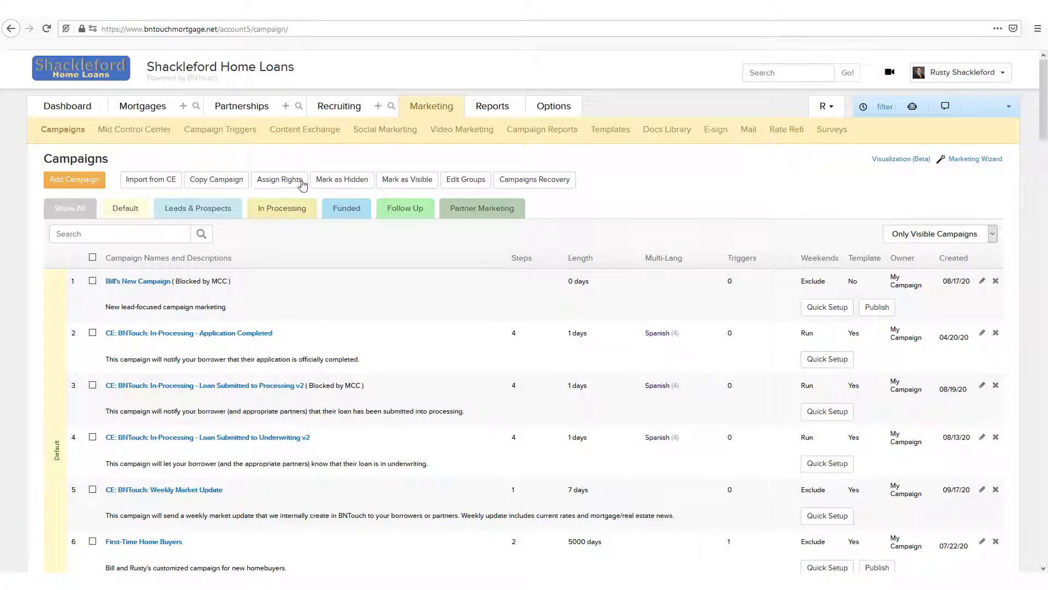
- In the Content Exchange, preview the "BNTouch: In-Processing - Loan Submitted to Processing v2" campaign and its e-mail steps
left_click(303, 135)
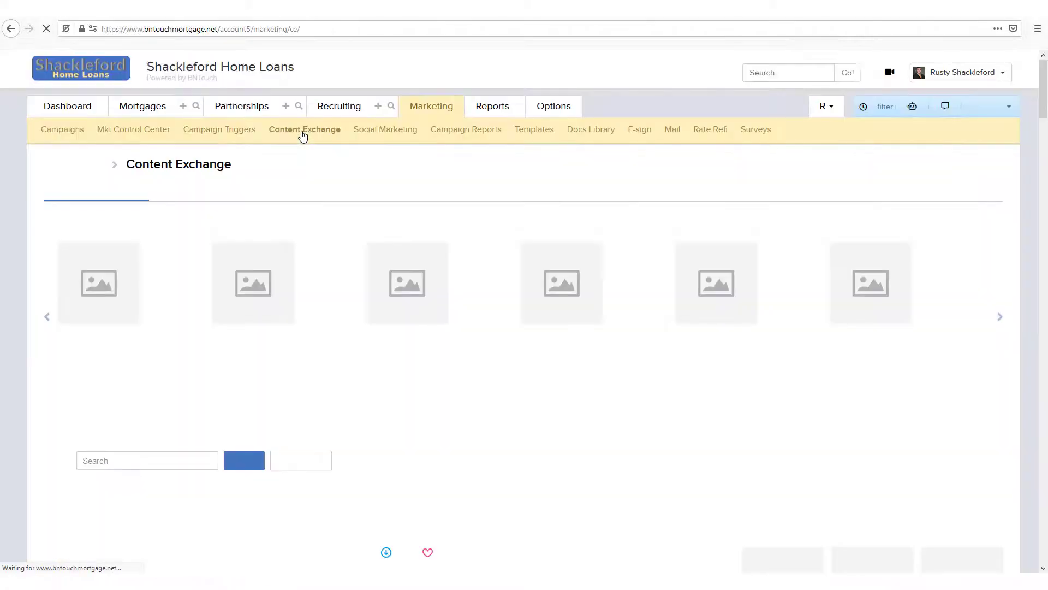
scroll(305, 162, "down", 5)
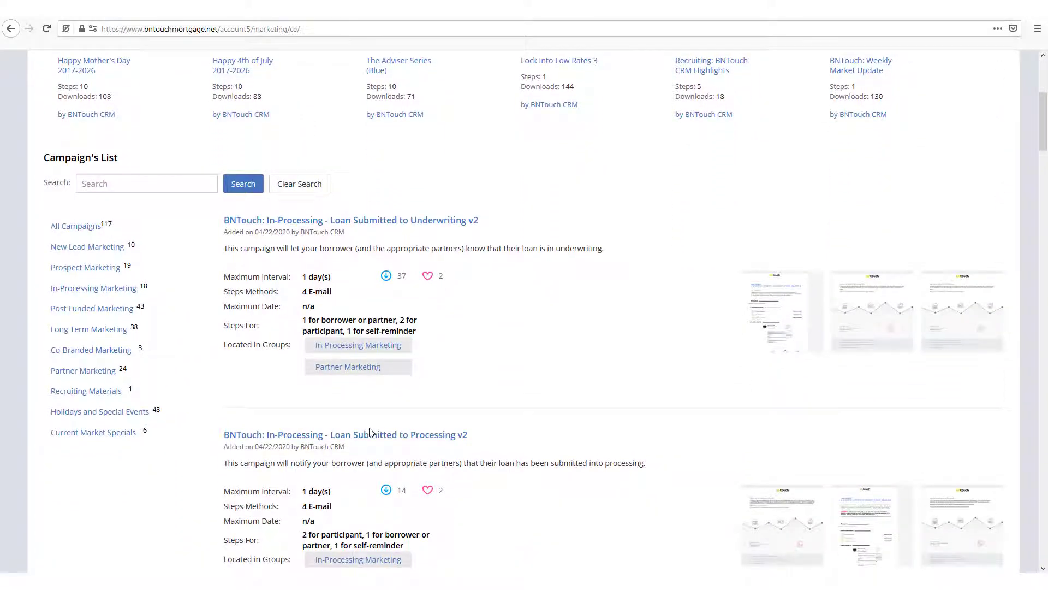
left_click(370, 434)
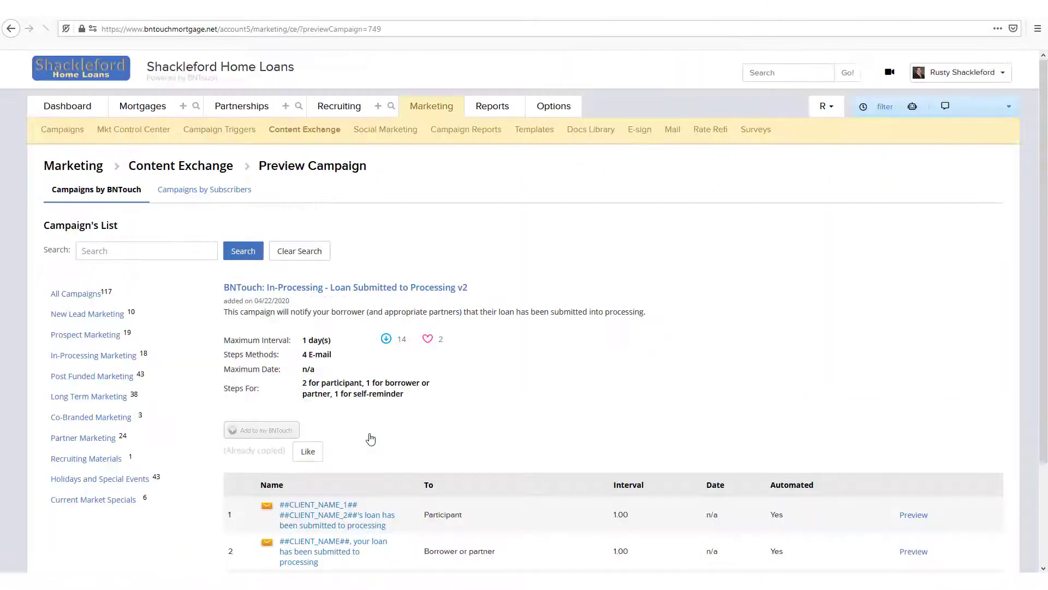
scroll(437, 423, "down", 1)
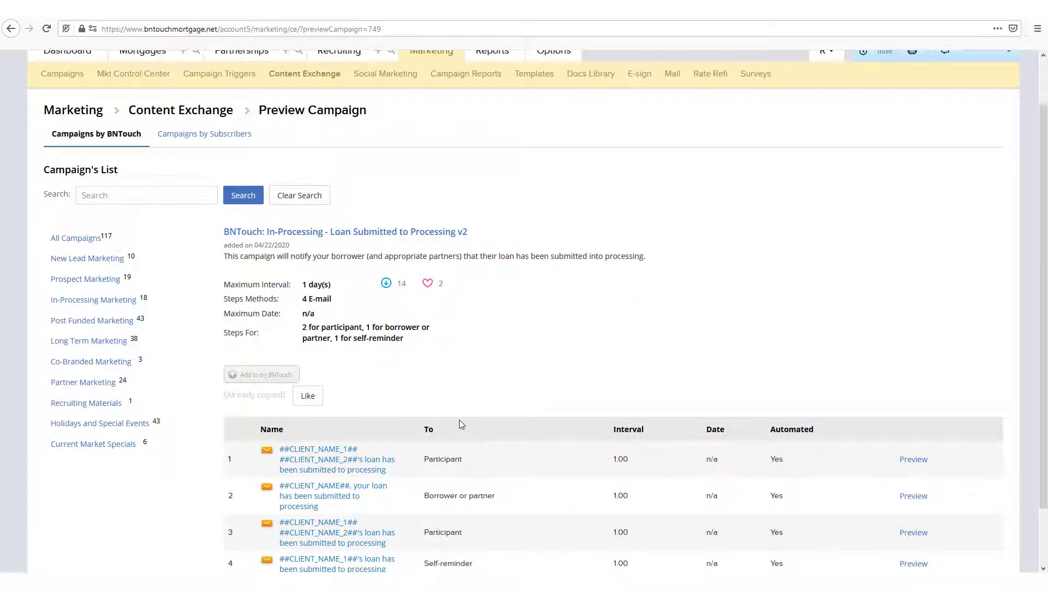
scroll(471, 421, "up", 1)
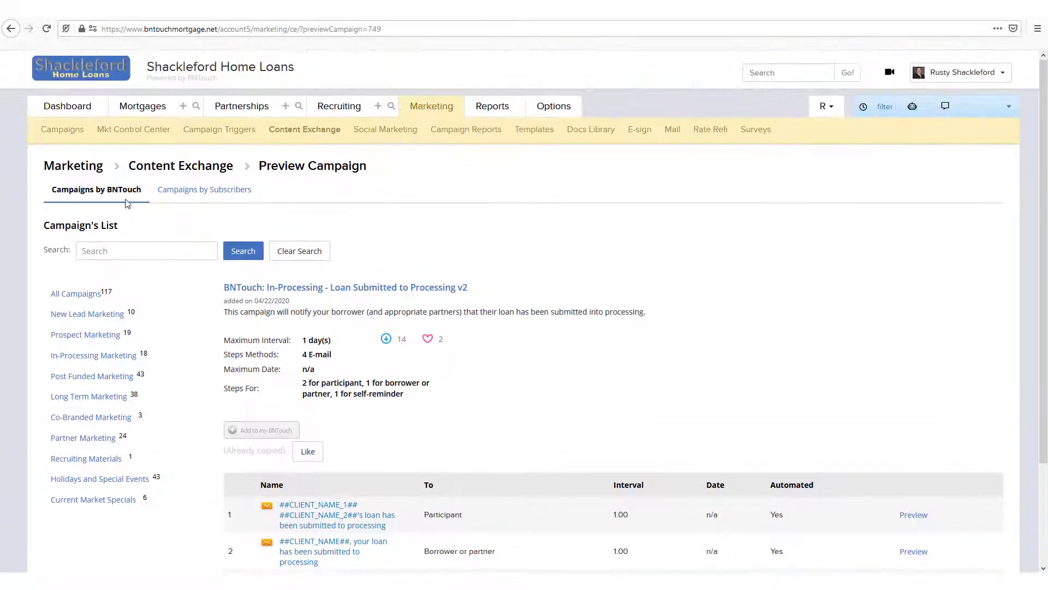
- Open the campaign list of the in-processing borrower with the $350,000 loan, and view the Add Campaign form without starting one
left_click(134, 111)
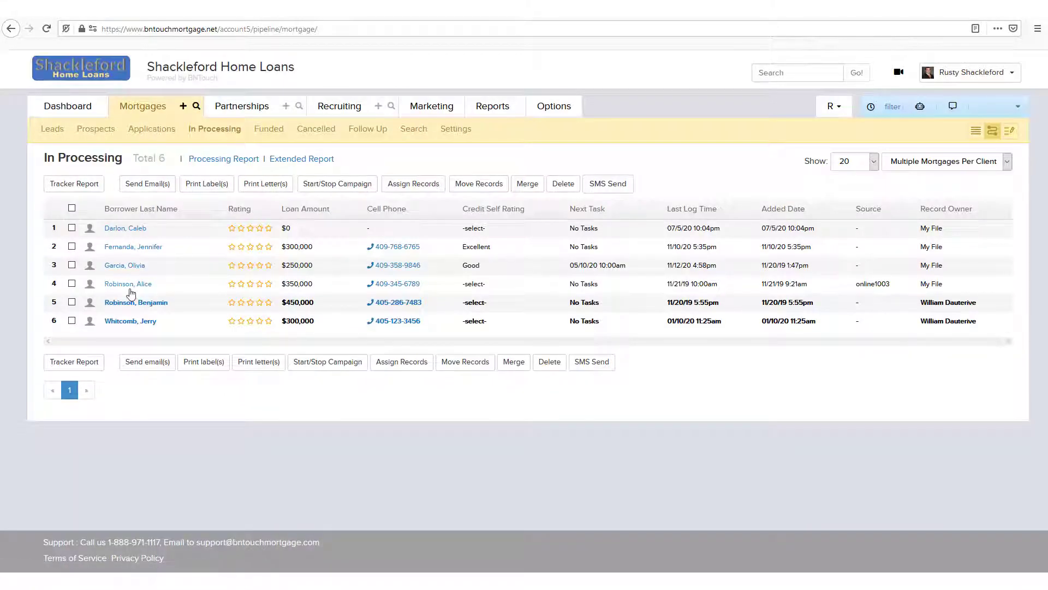
left_click(124, 284)
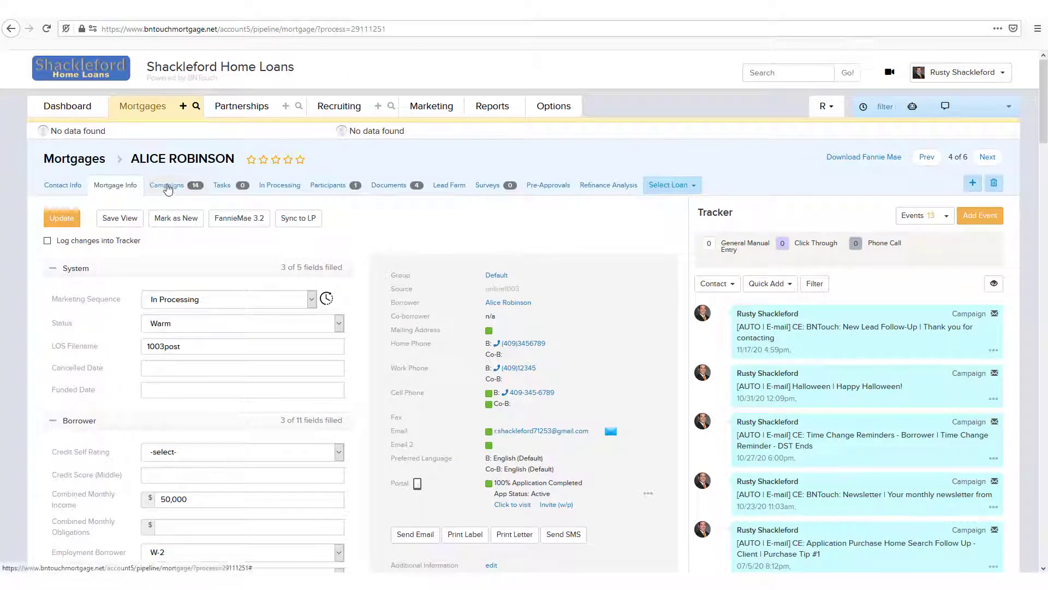
left_click(168, 188)
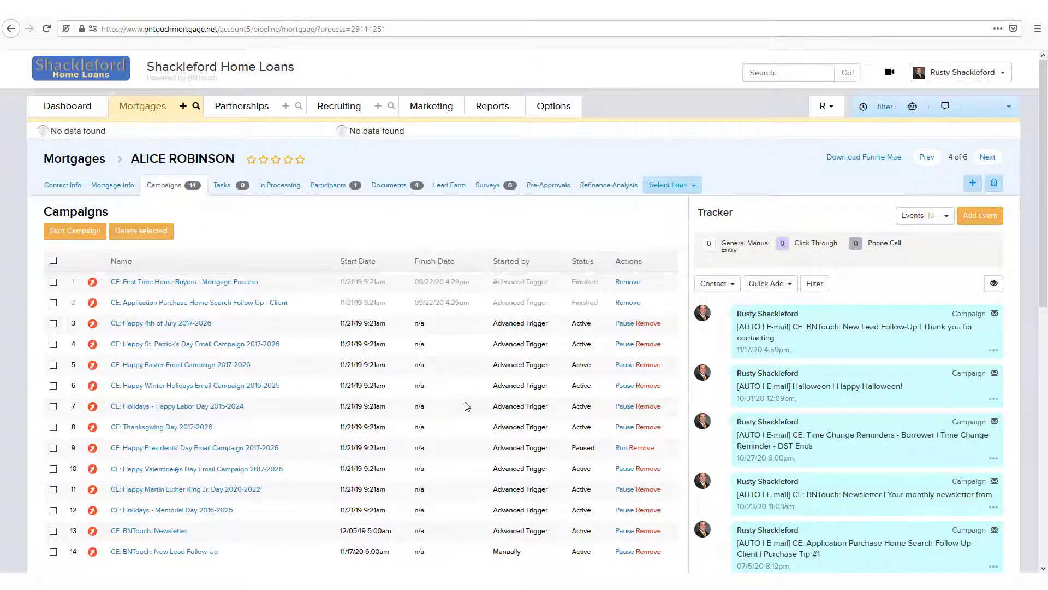
left_click(81, 236)
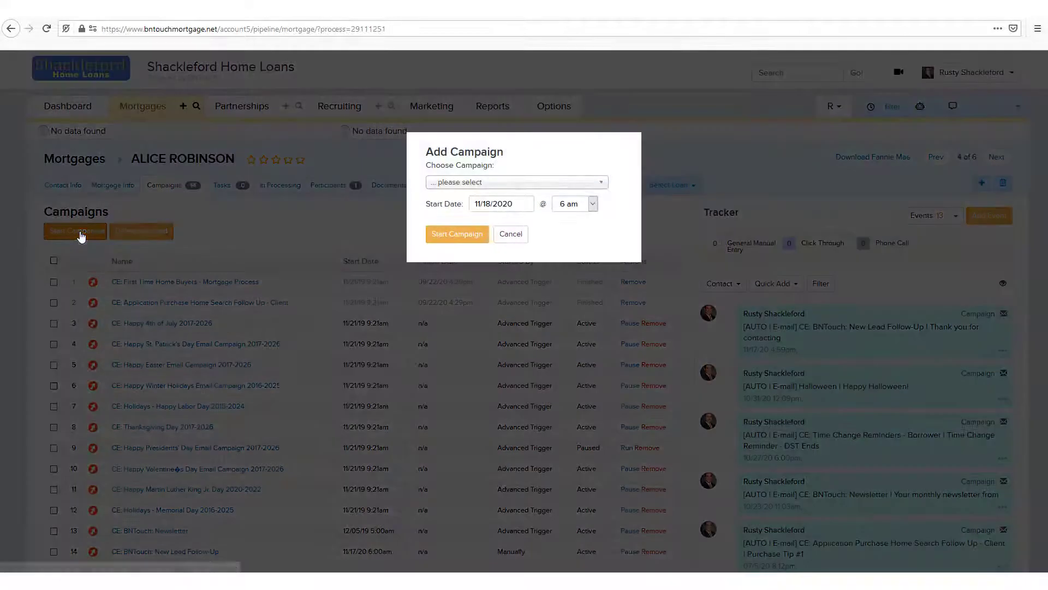
left_click(506, 234)
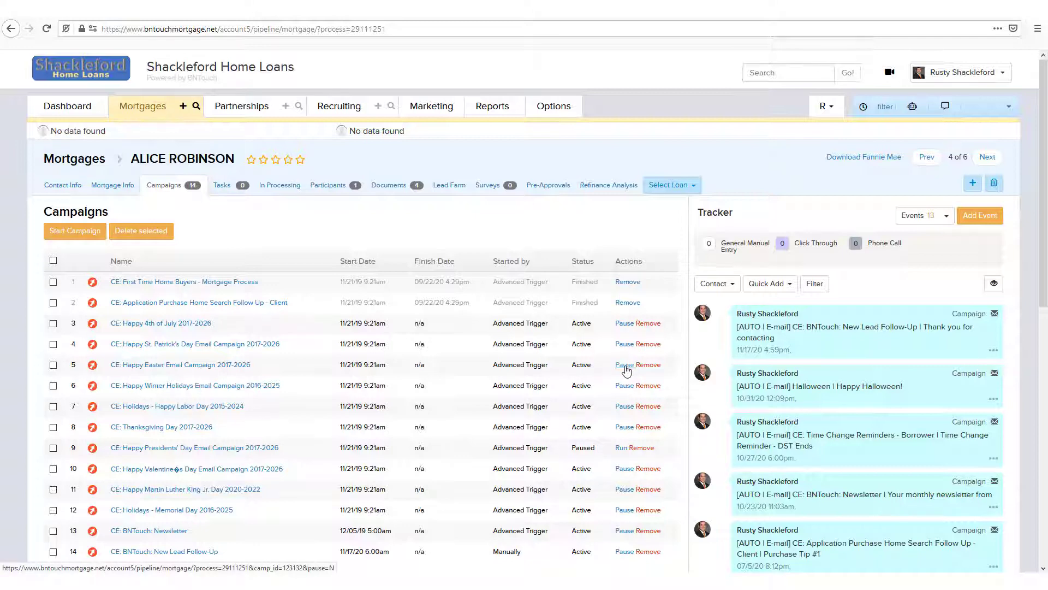
- View the status of the borrower's CE: Happy 4th of July 2017-2026 campaign and the skip option for its 07/4/21 e-mail, cancelling the skip
left_click(173, 323)
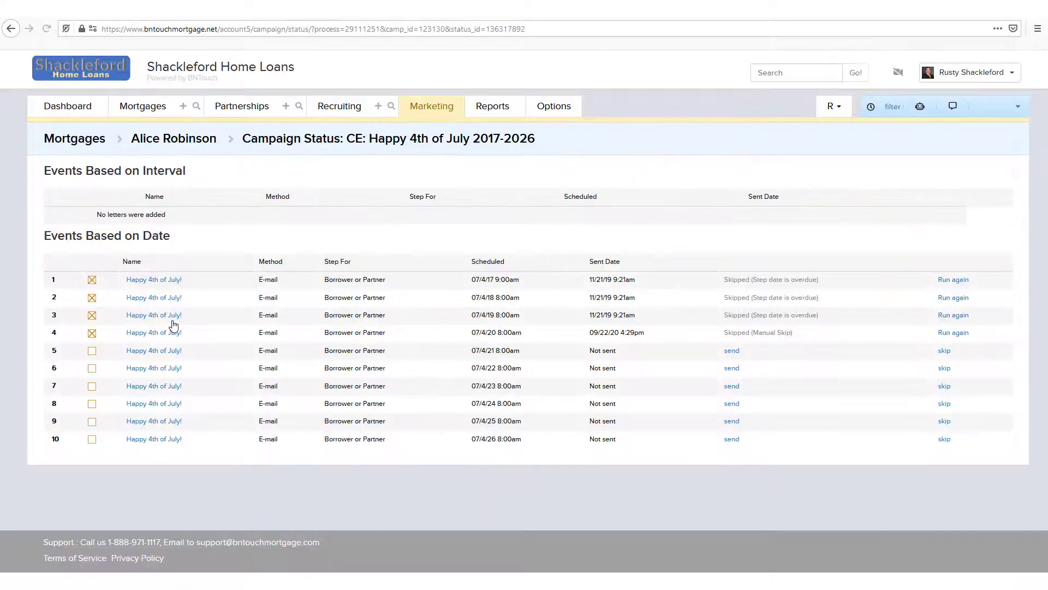
left_click(945, 351)
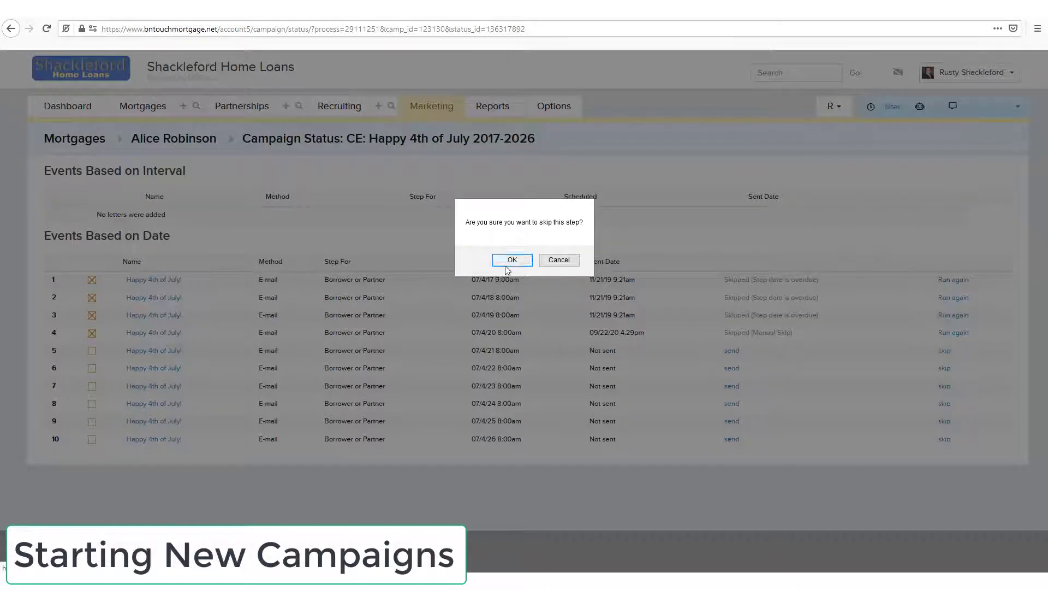
left_click(559, 261)
key("alt+Left")
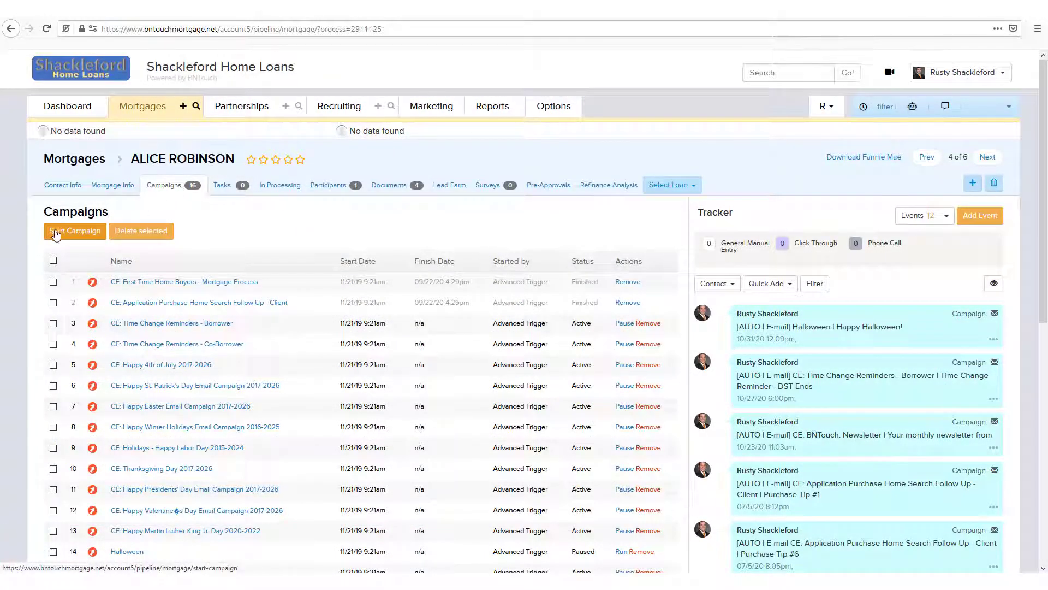
left_click(104, 239)
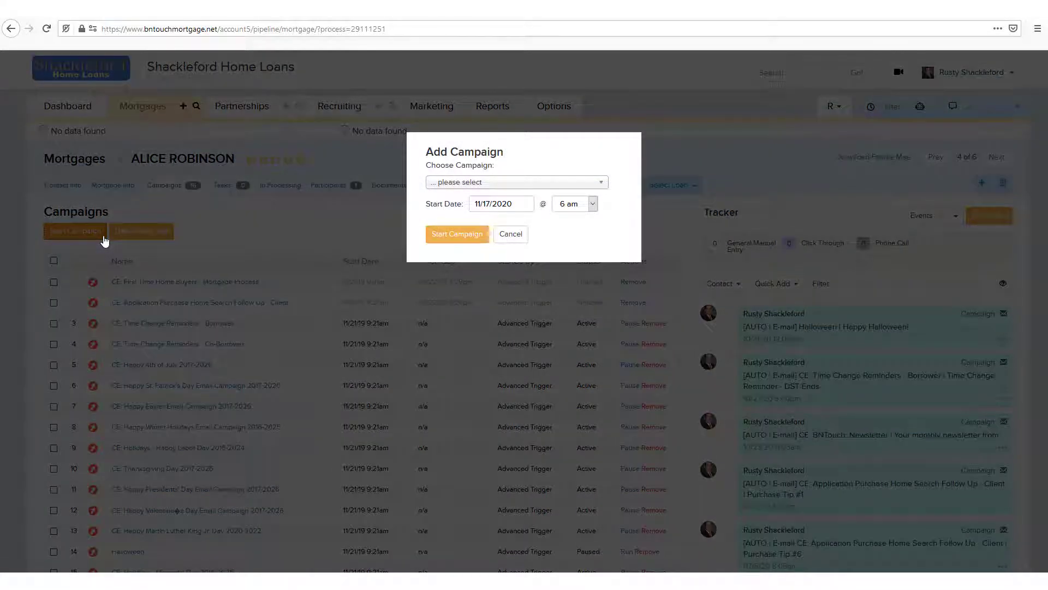
left_click(511, 234)
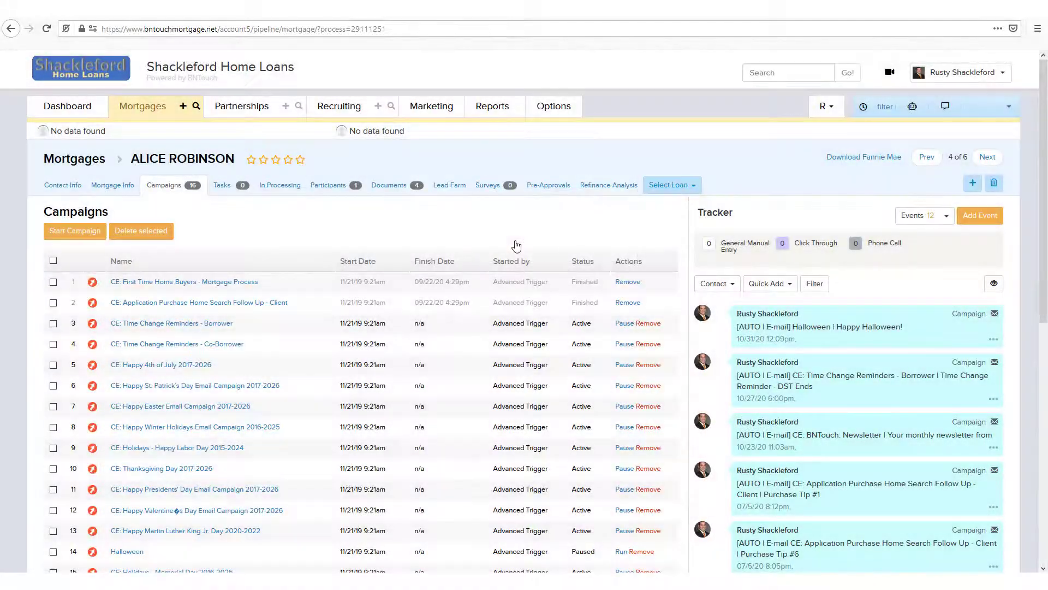
left_click(972, 79)
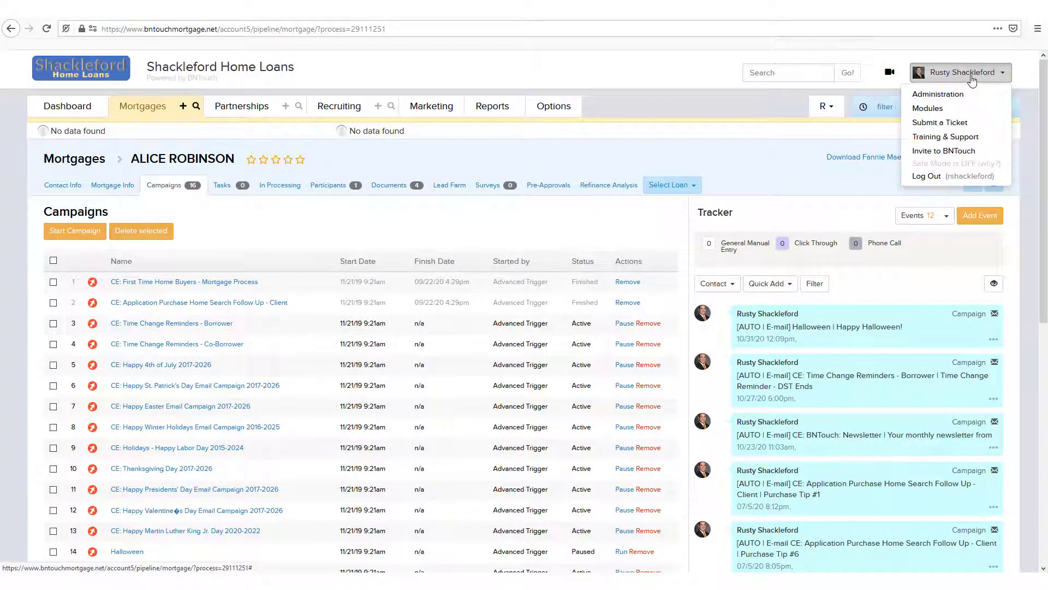
left_click(972, 79)
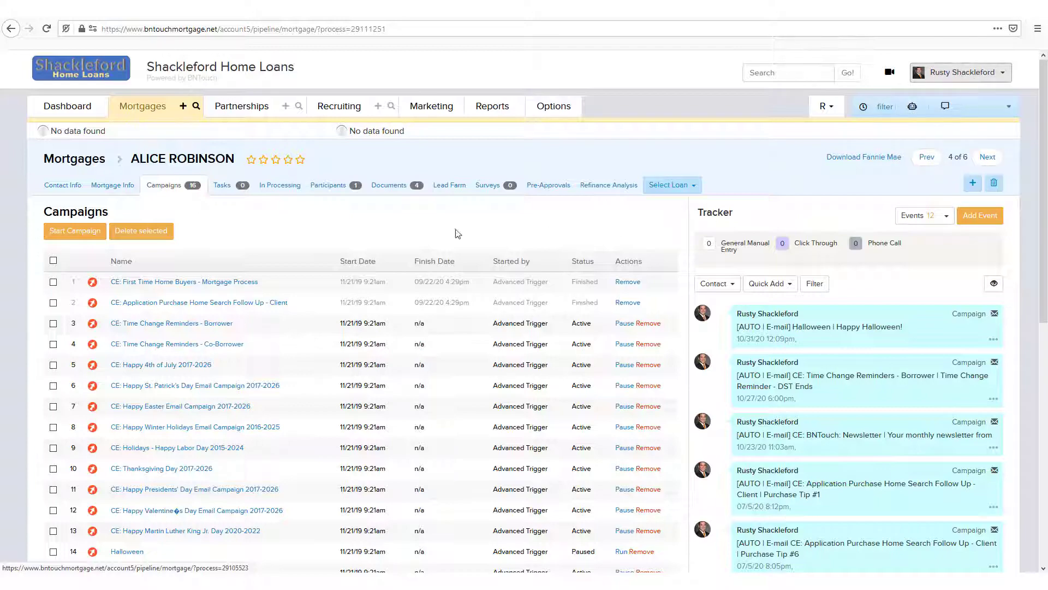
- Start the Leads & Prospects campaign "CE: BNTouch: New Lead Follow-Up" for the borrower, with start date 11/17/2020 at 6 am
left_click(77, 230)
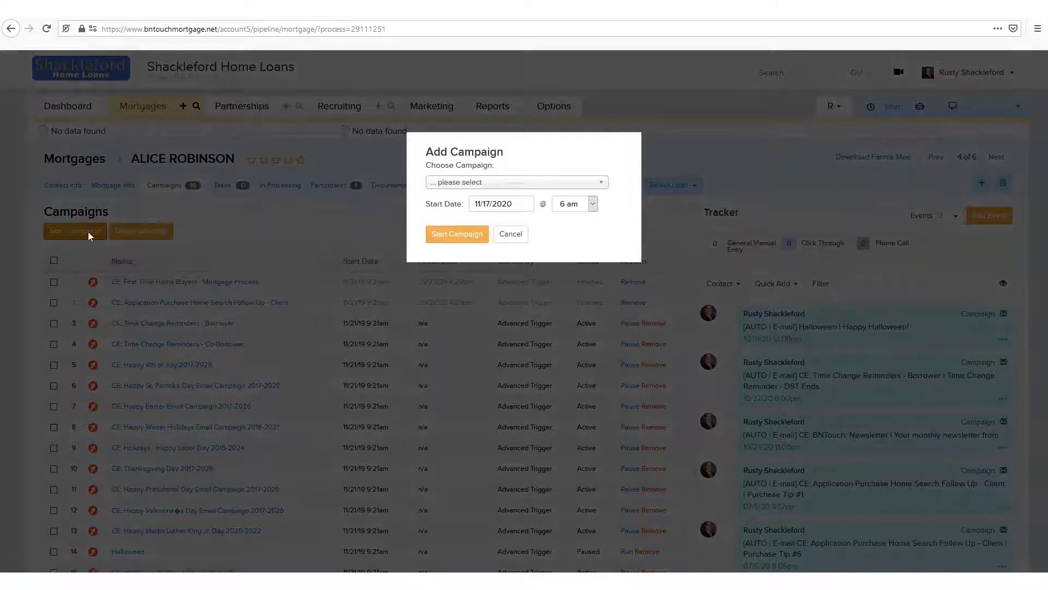
left_click(509, 183)
type("lead")
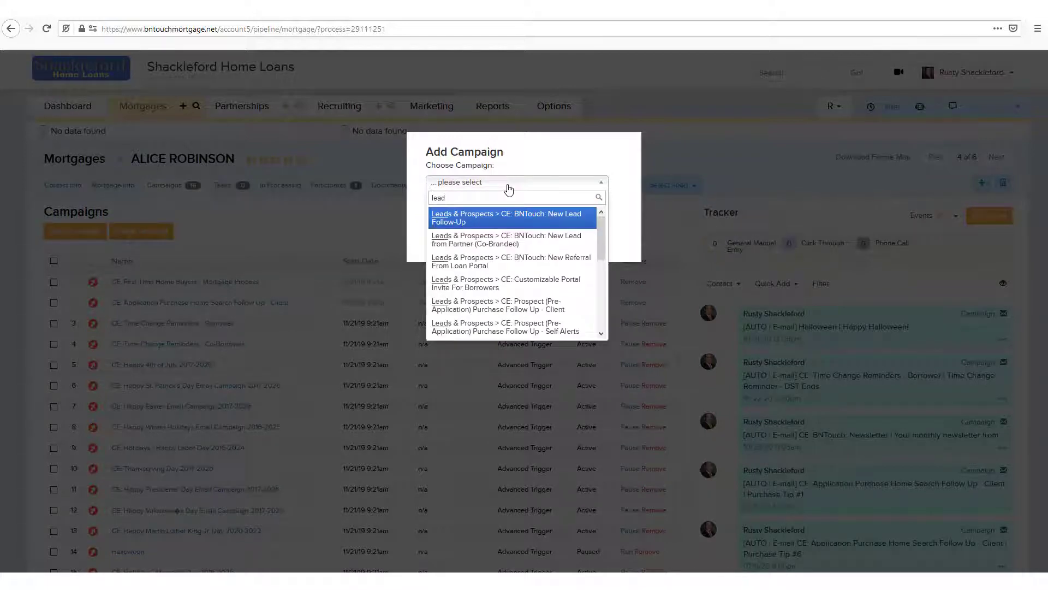
left_click(526, 221)
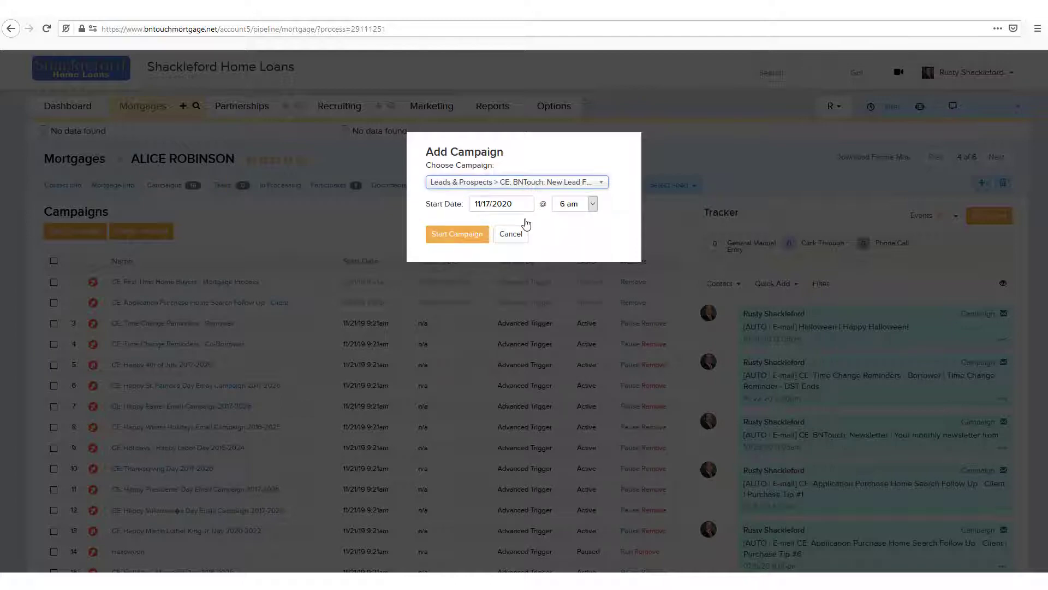
left_click(474, 204)
left_click(594, 205)
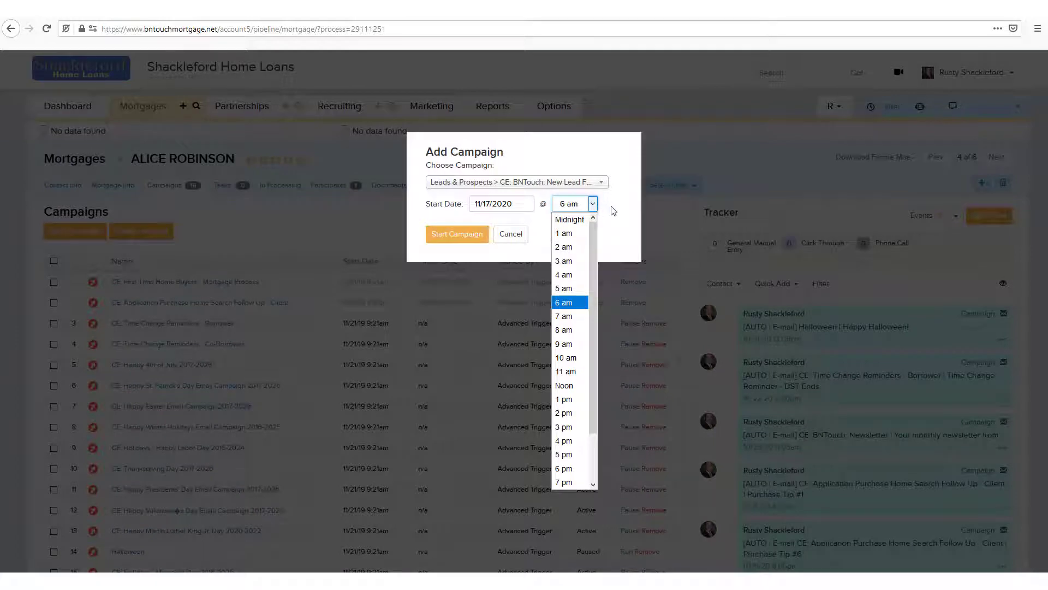
left_click(613, 210)
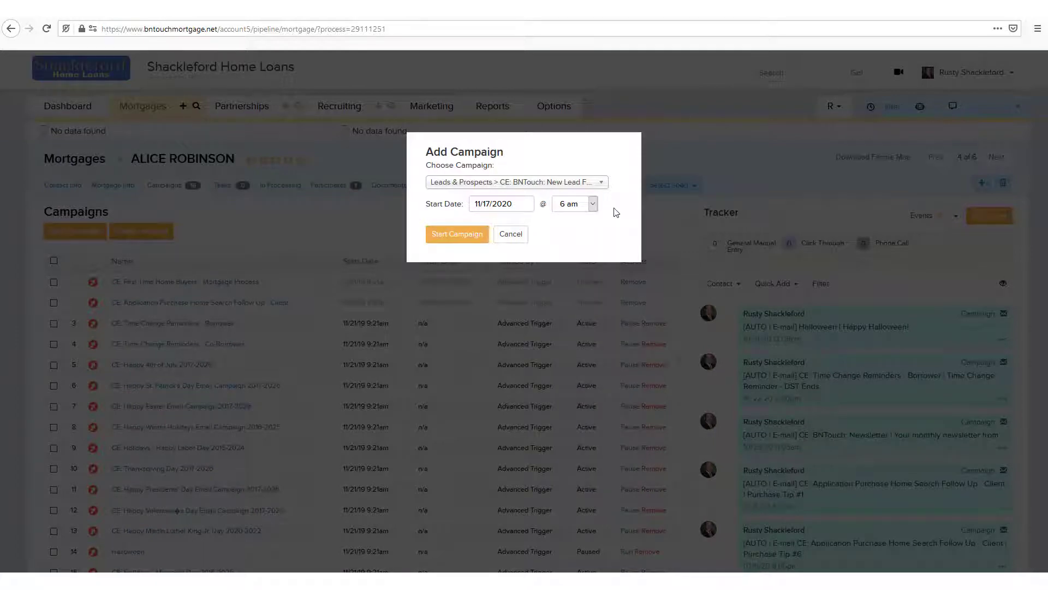
left_click(476, 237)
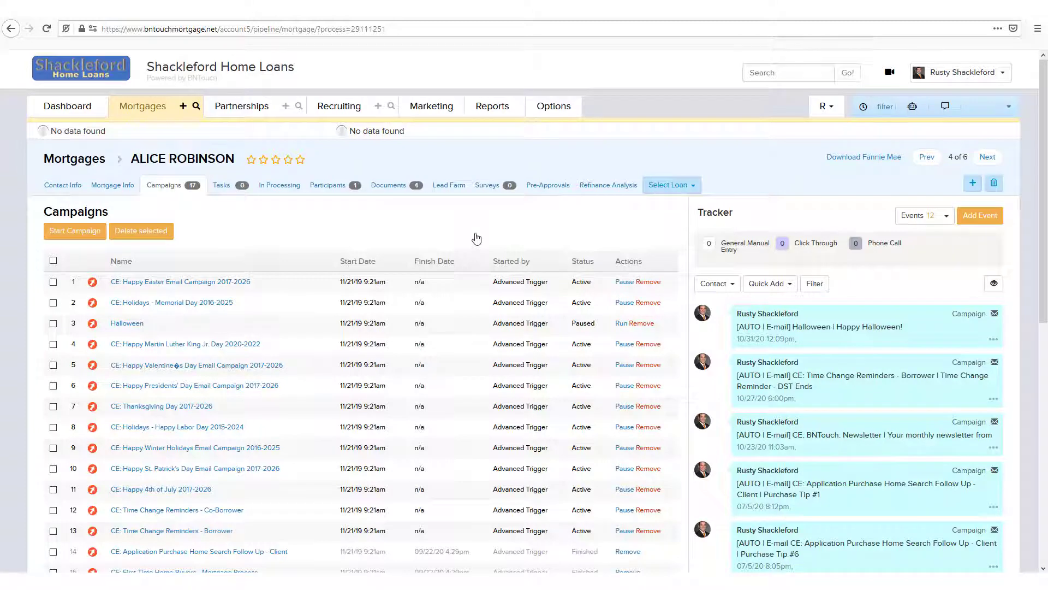
- Pause the borrower's CE: Happy Presidents' Day Email Campaign 2017-2026 and run the paused Halloween campaign
scroll(458, 231, "down", 5)
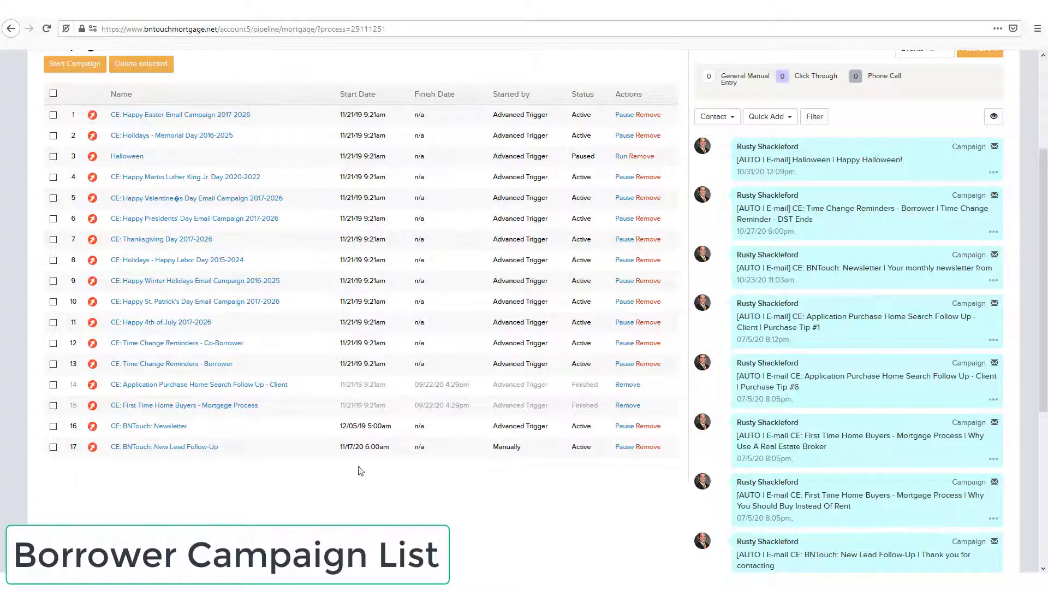
scroll(464, 470, "up", 3)
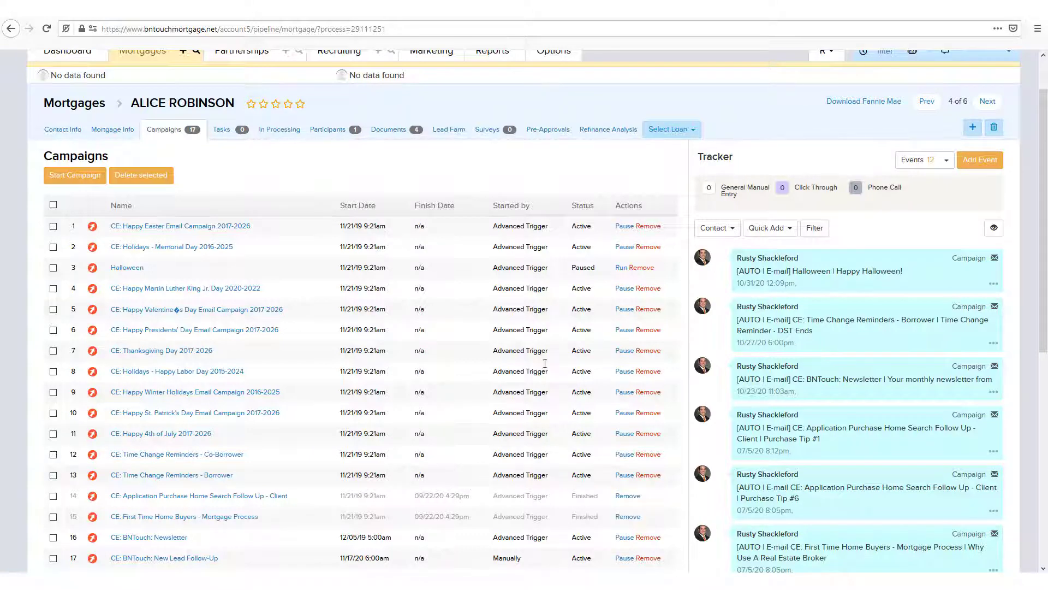
scroll(535, 382, "down", 3)
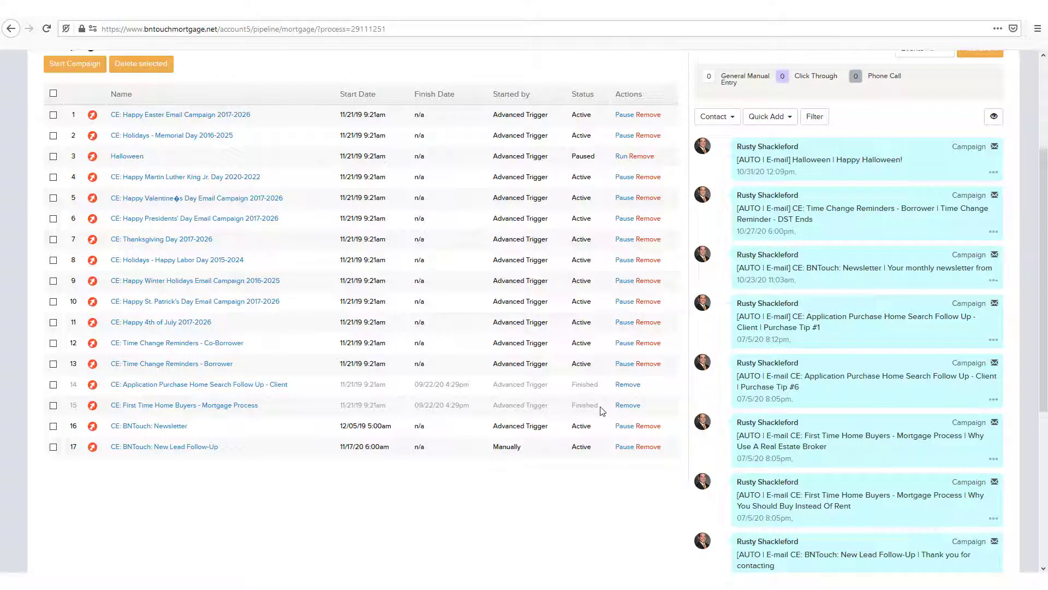
left_click(622, 219)
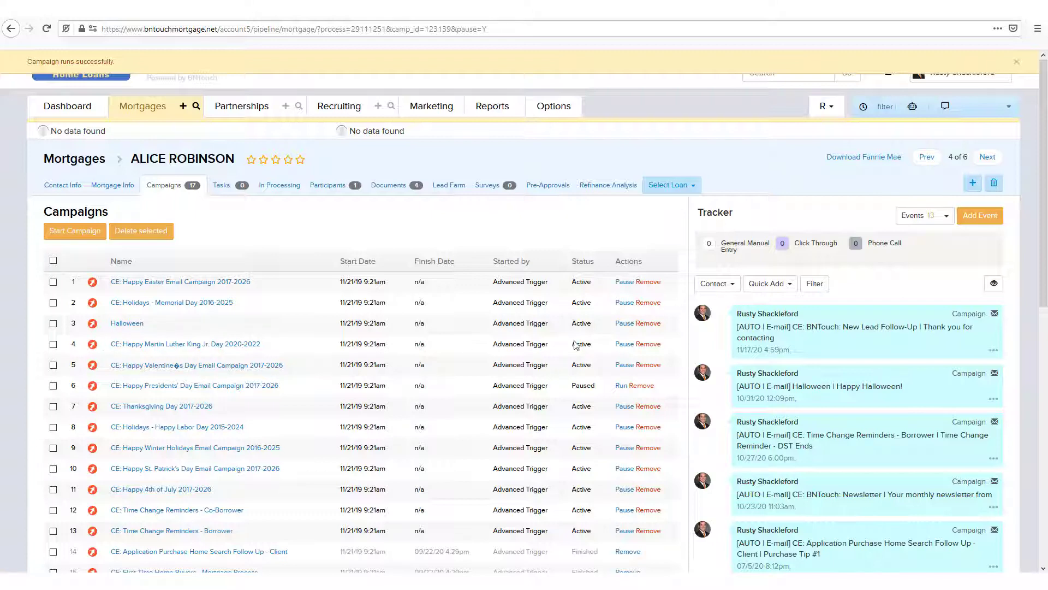
- Remove the borrower from the Halloween campaign
left_click(648, 325)
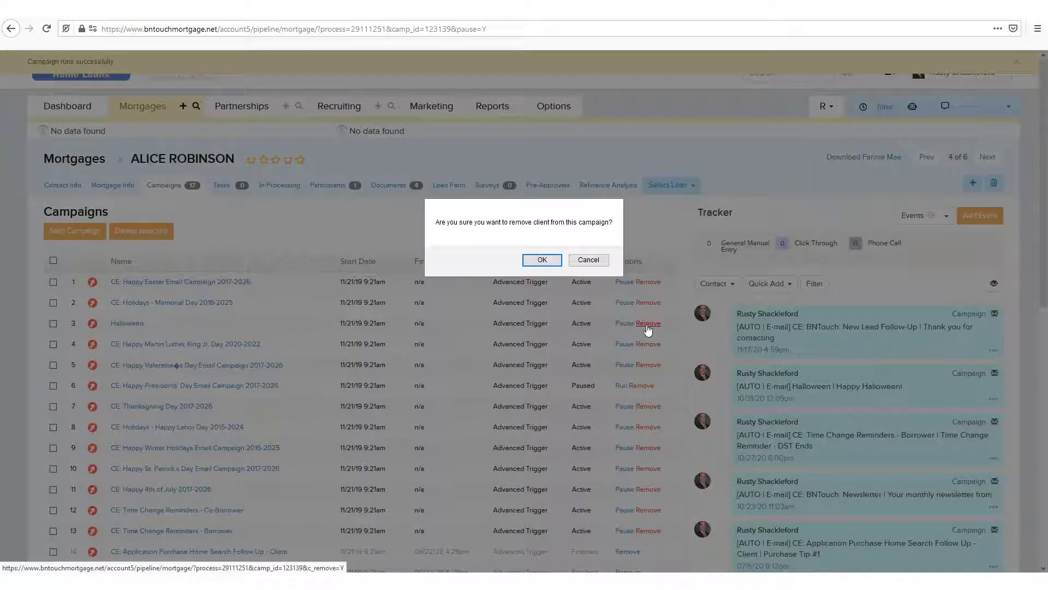
left_click(538, 262)
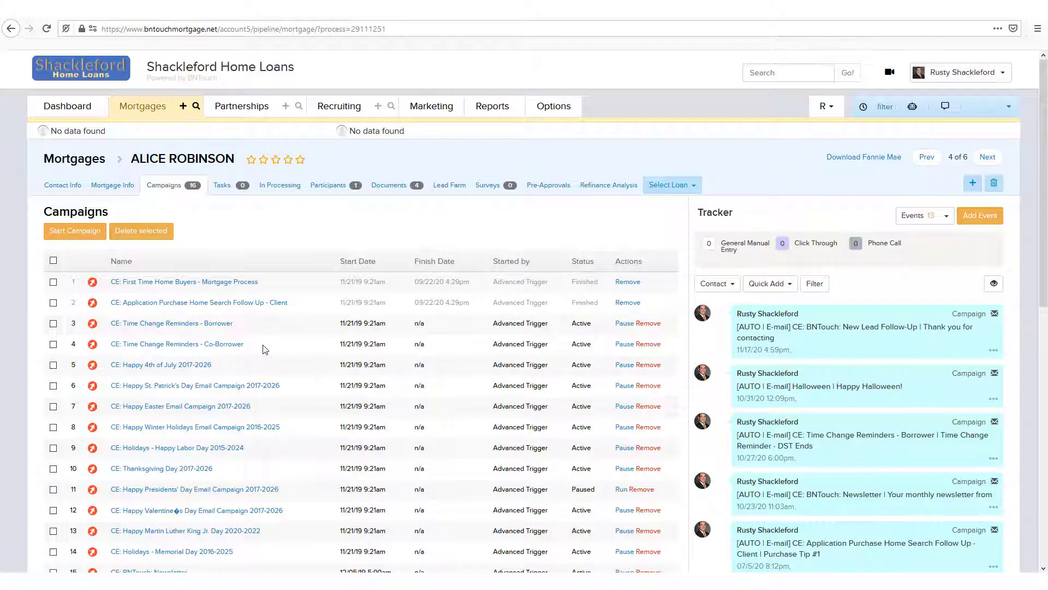
- Pause CE: Time Change Reminders - Borrower, and delete both the Borrower and Co-Borrower Time Change Reminders campaigns together
left_click(626, 324)
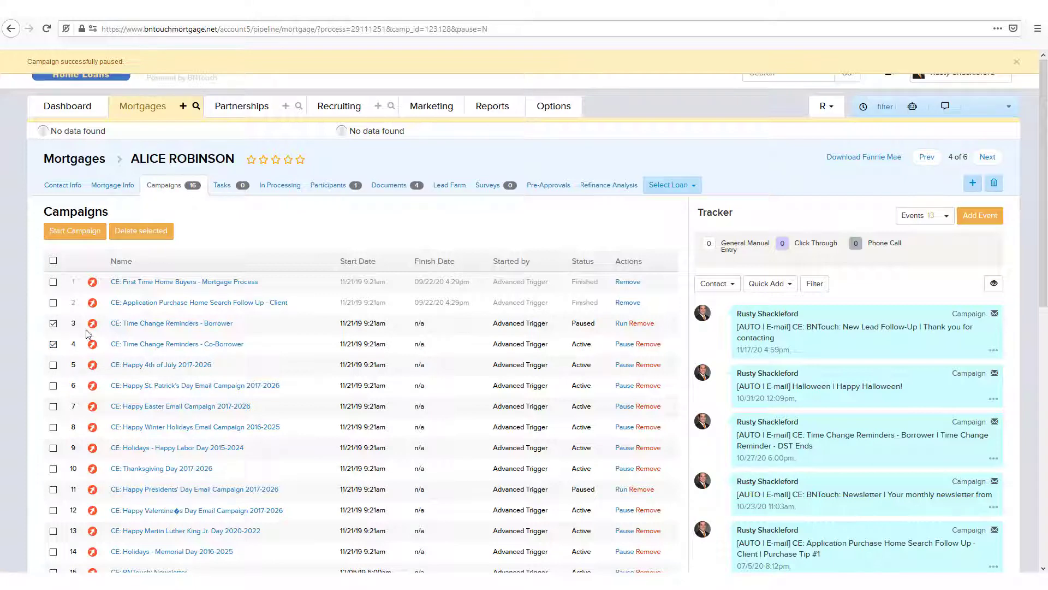
left_click(156, 232)
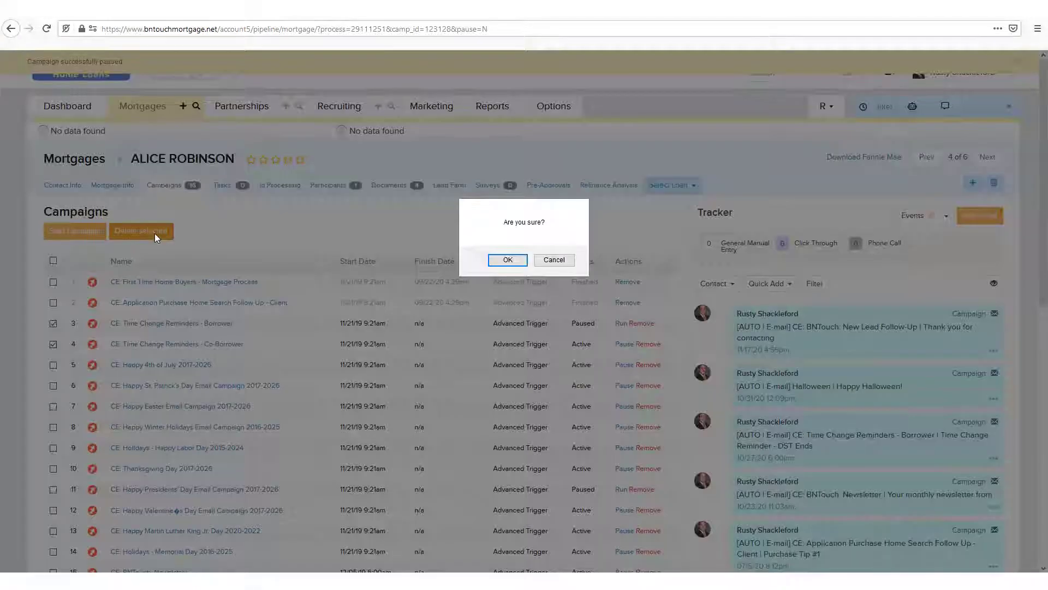
left_click(518, 261)
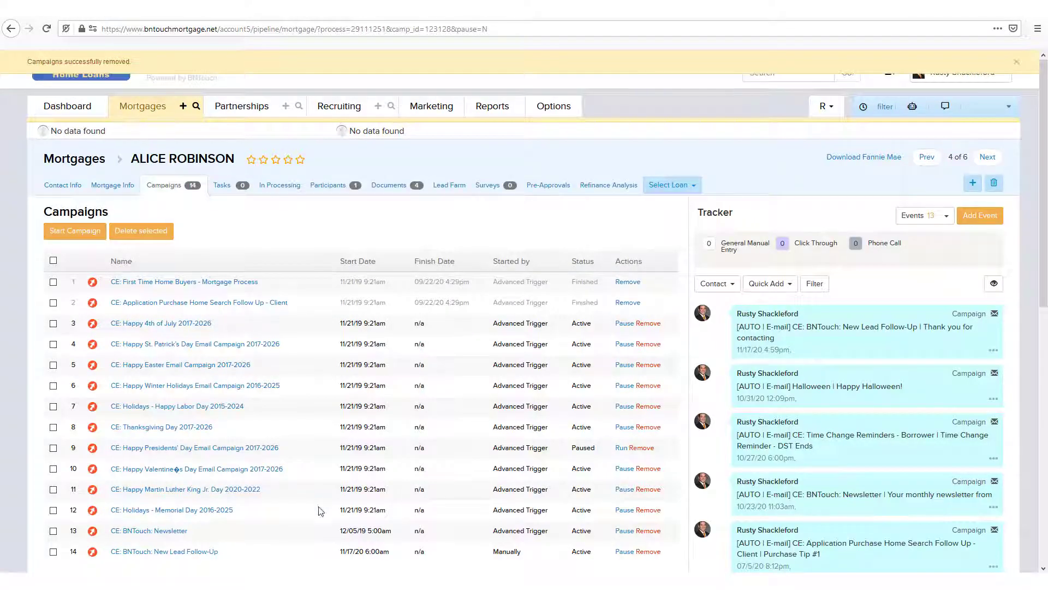
- Open the status of the CE: BNTouch: New Lead Follow-Up campaign and skip its first Call Reminder step, scheduled for 11/19/20
left_click(178, 553)
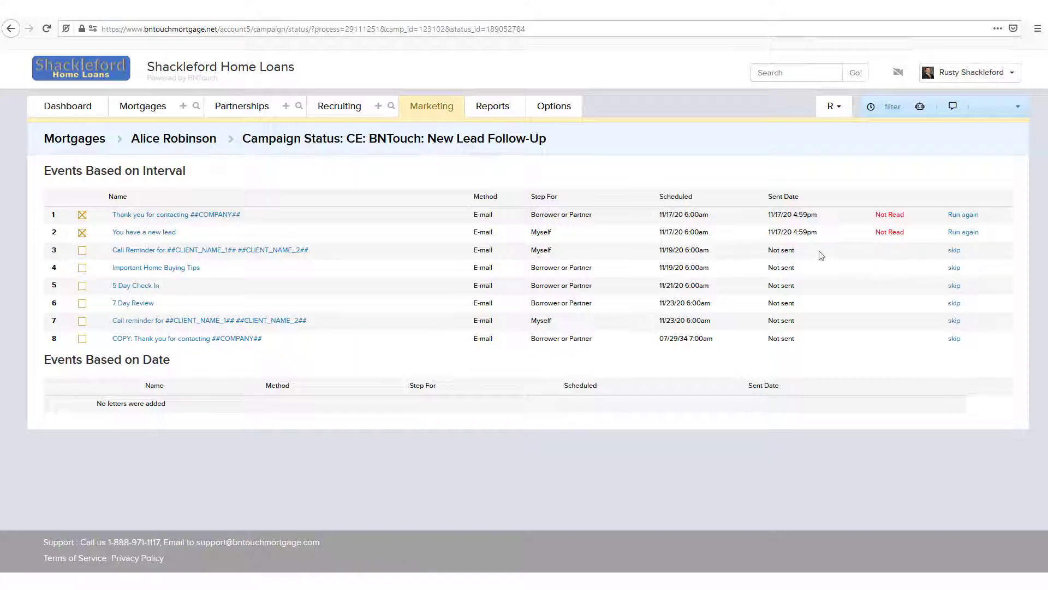
left_click(960, 251)
left_click(512, 261)
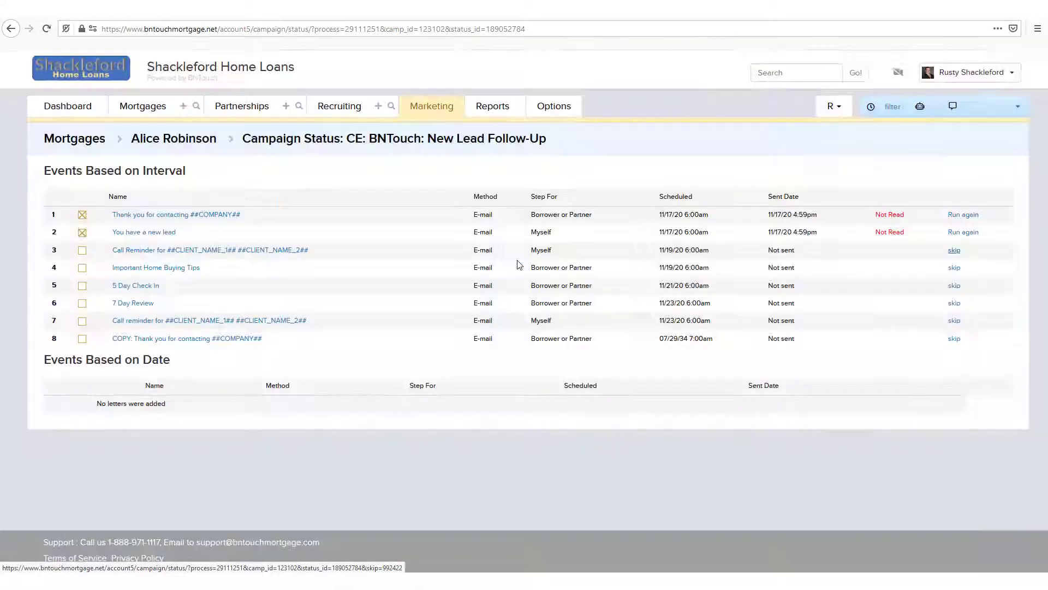